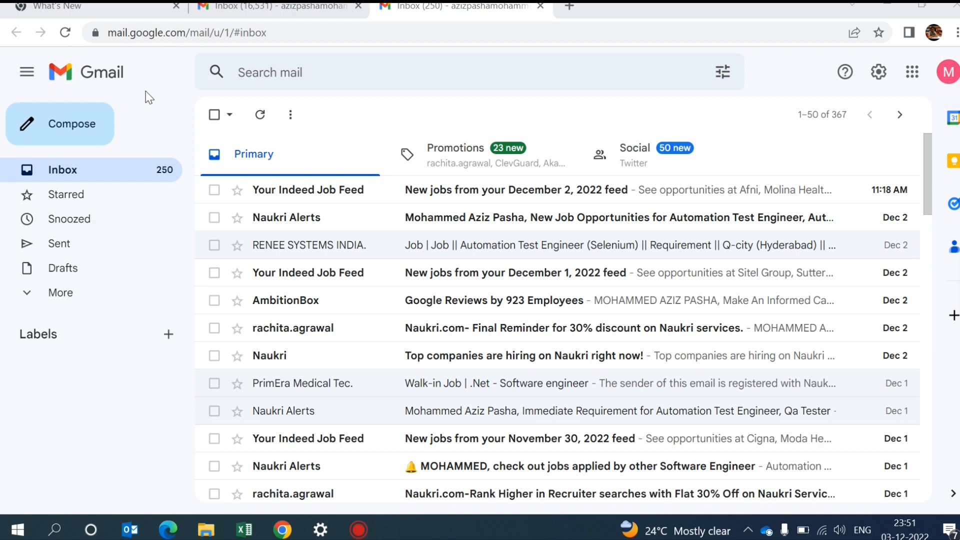
- Switch from Gmail to Google Sheets and create a new blank spreadsheet
click(913, 76)
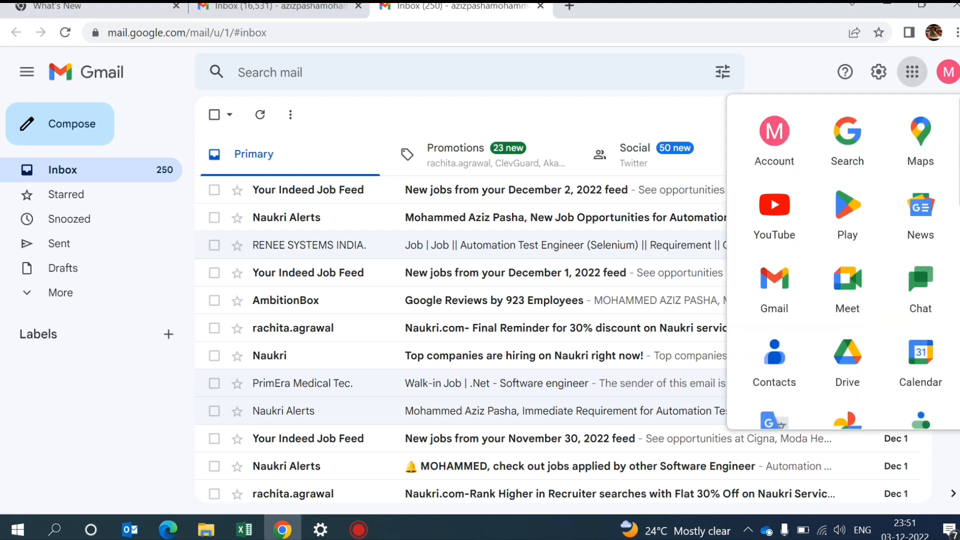
right_click(959, 203)
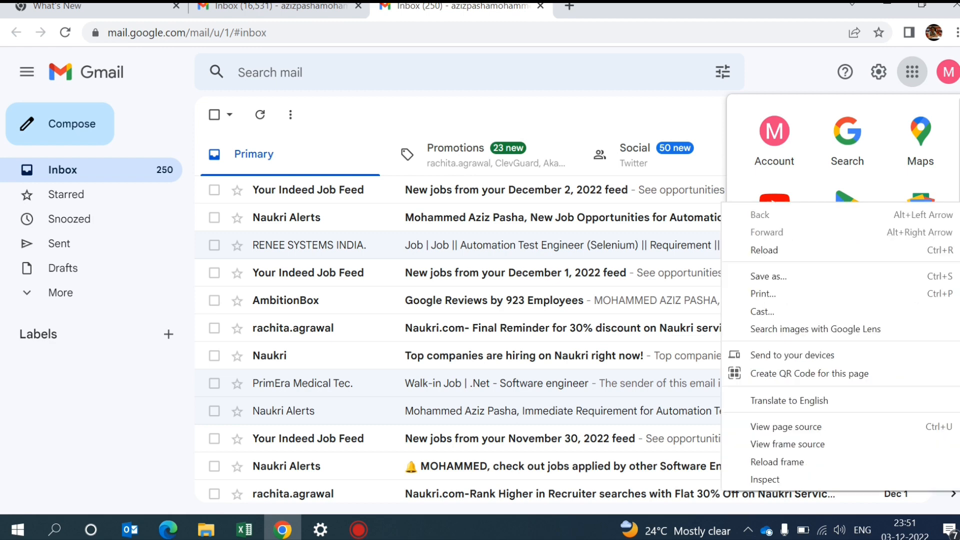
drag(959, 204, 950, 237)
scroll(951, 242, down, 2)
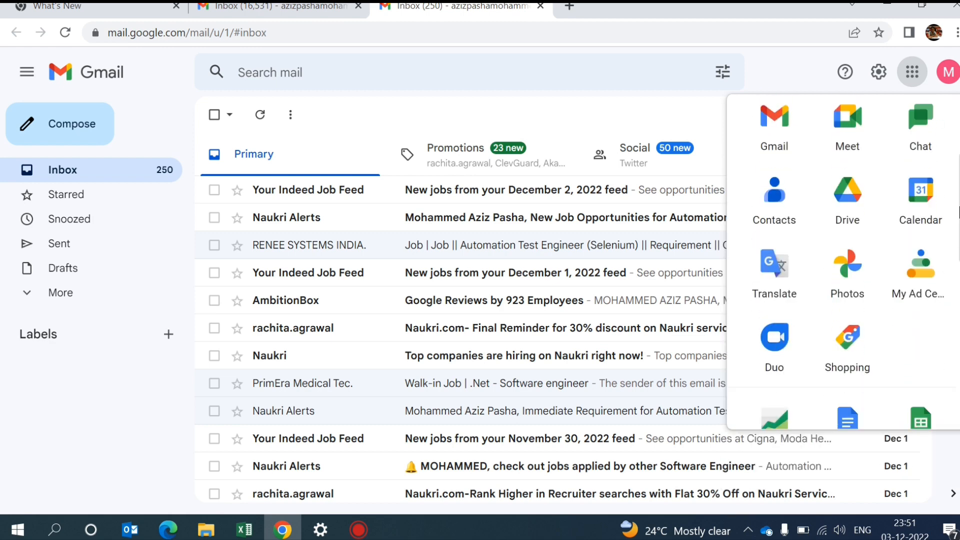
scroll(922, 323, down, 2)
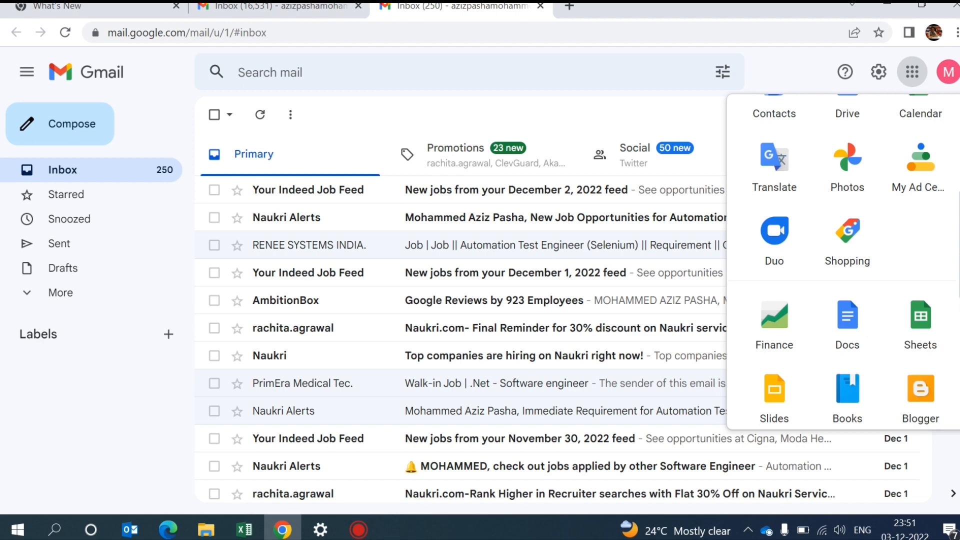
click(922, 326)
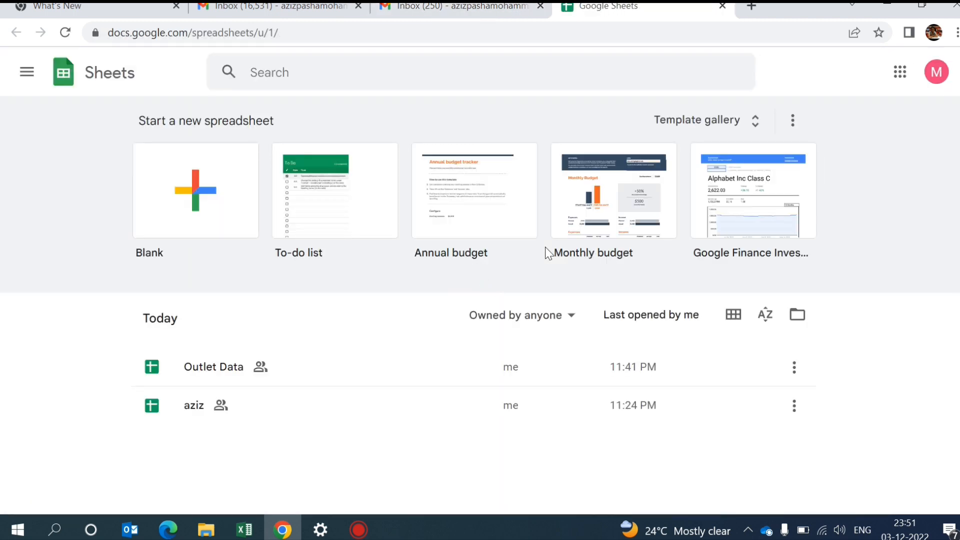
click(207, 211)
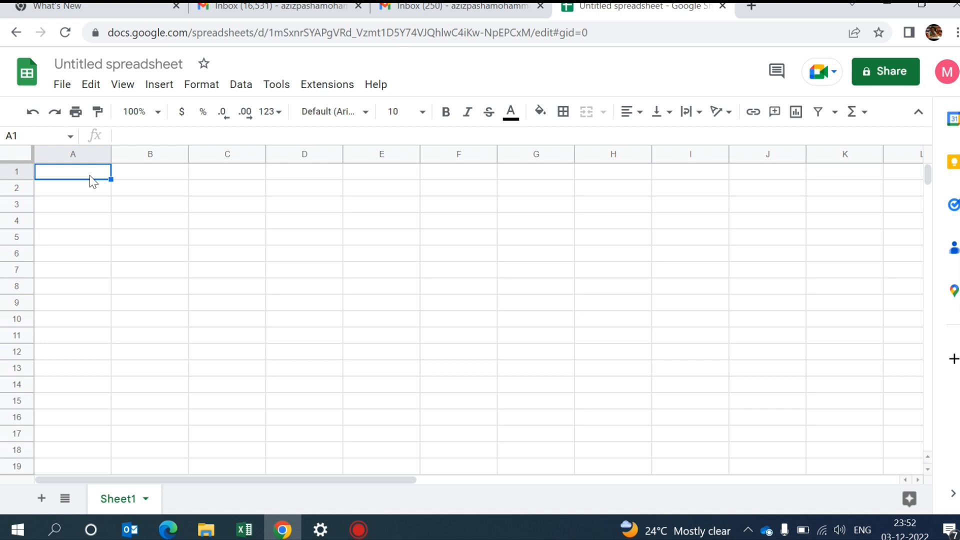
- Enter the column headers "Outlet Name" in A1 and "Owner Name" in B1
text(Outlet)
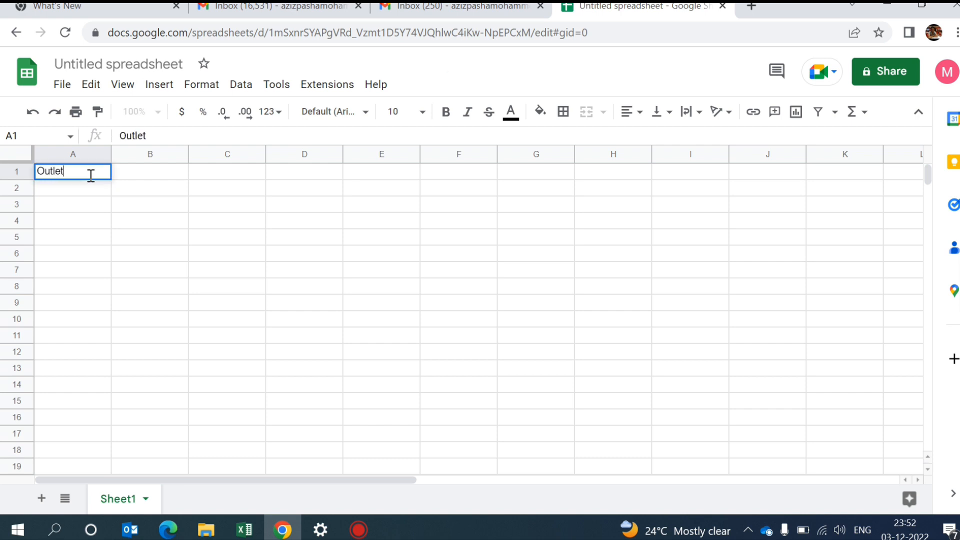
text( Name)
key(Tab)
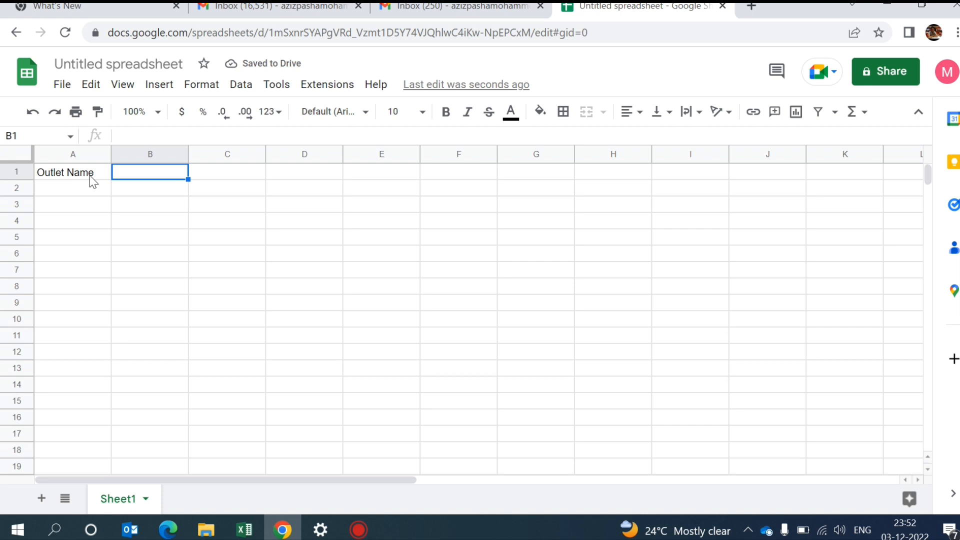
text(Owner Na)
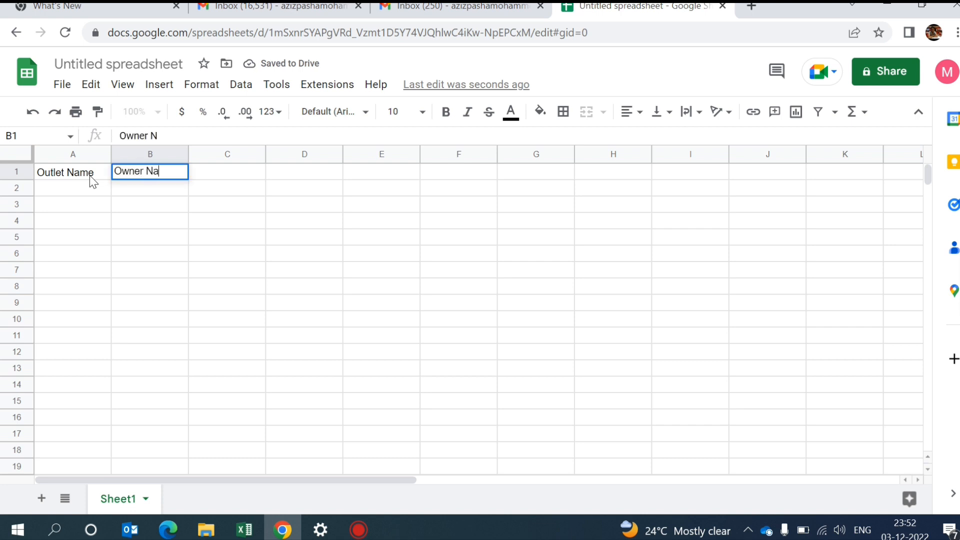
text(me)
key(Tab)
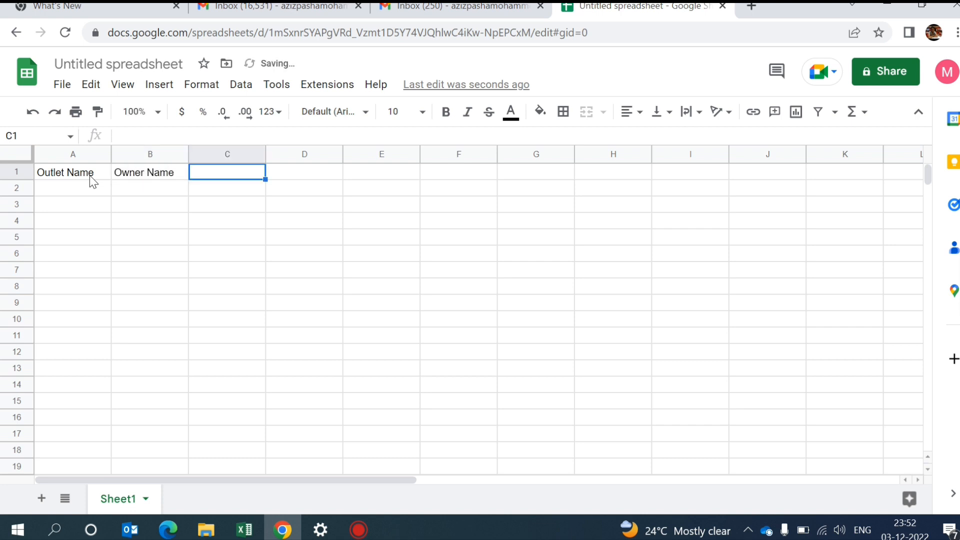
- Enter the column headers "Address" in C1 and "Contact no" in D1
text(Adress)
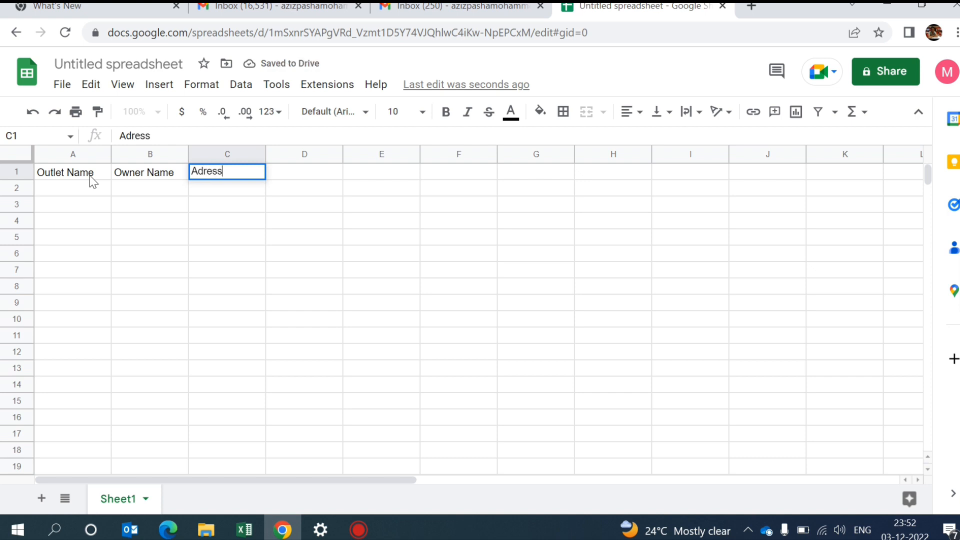
text(s)
key(BackSpace)
key(BackSpace)
key(BackSpace)
key(BackSpace)
key(BackSpace)
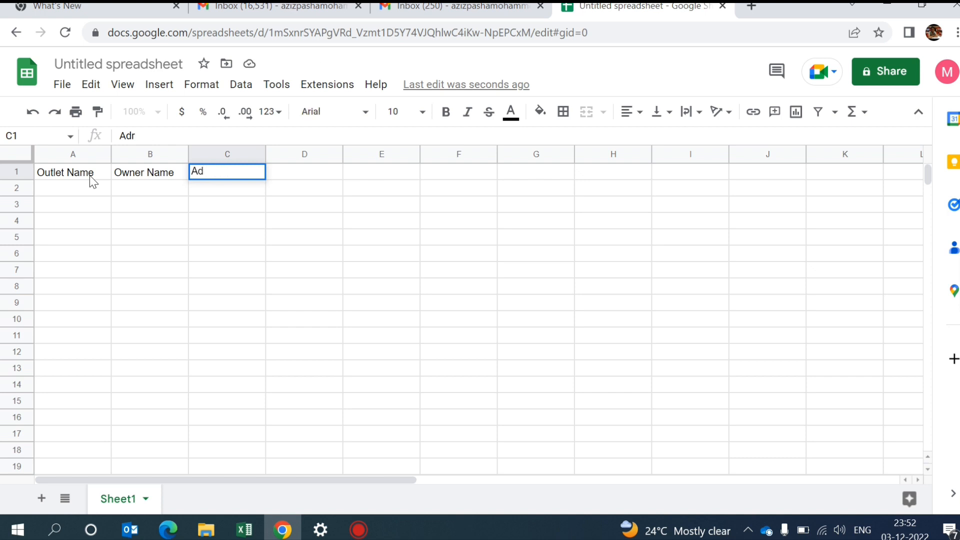
text(dress)
key(Tab)
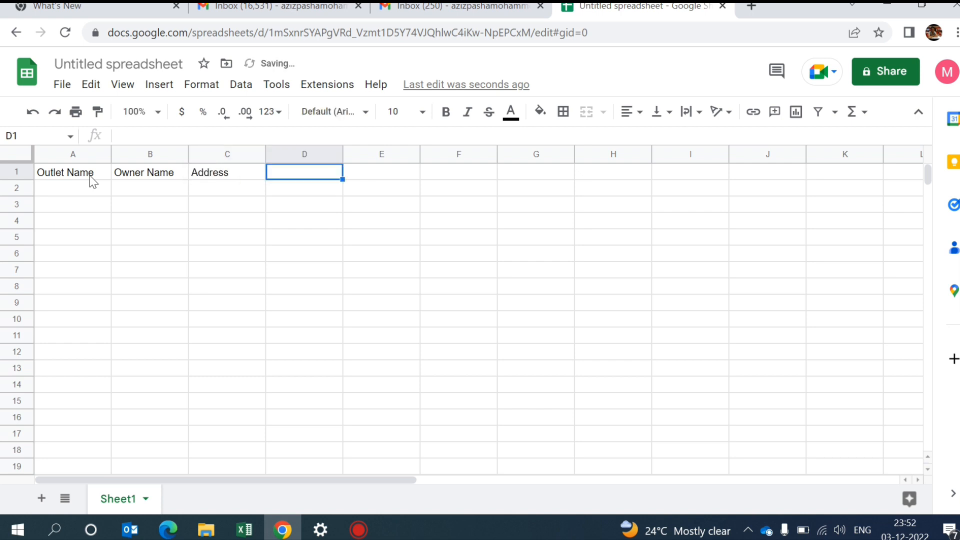
text(Contac)
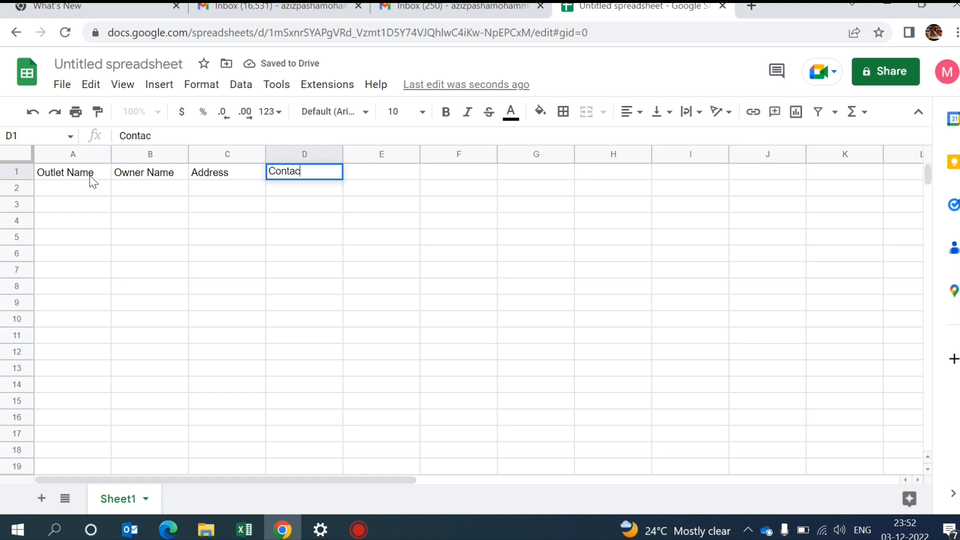
text(t no)
key(Tab)
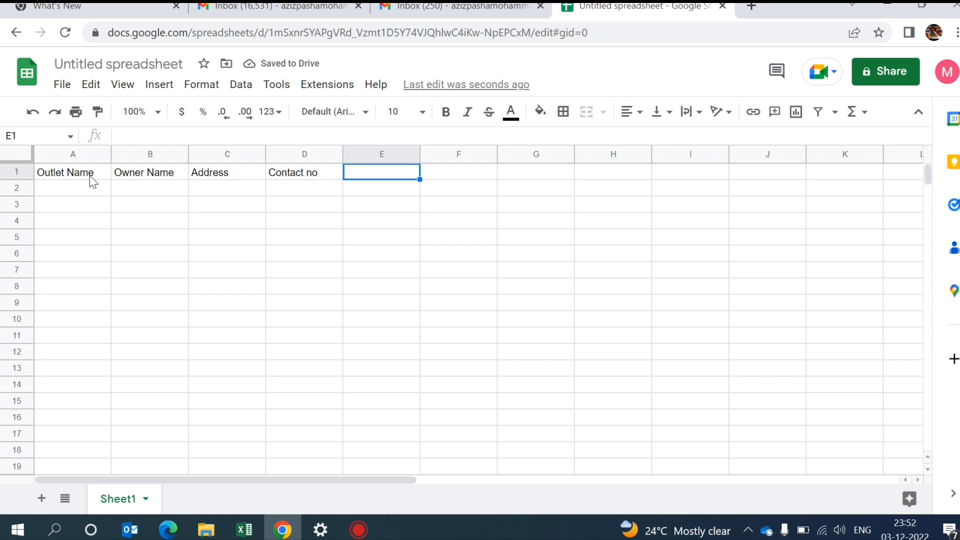
- Enter the column headers "Product availability" in E1 and "Salesman" in F1
text(P)
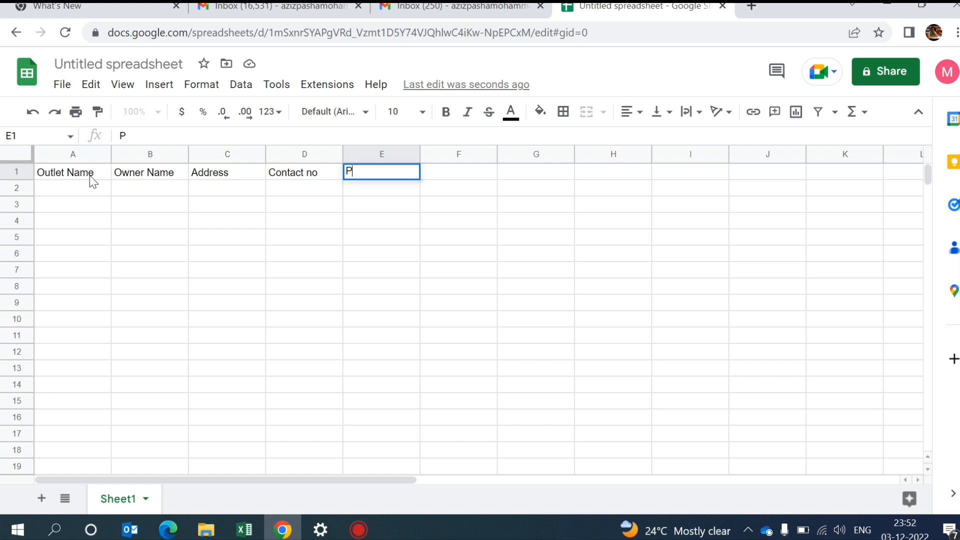
text(roduct availability)
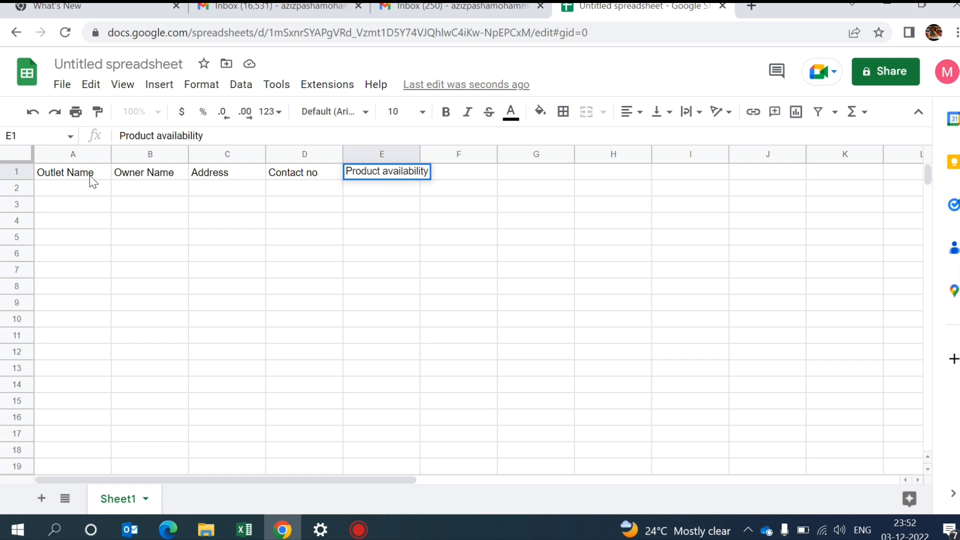
key(Tab)
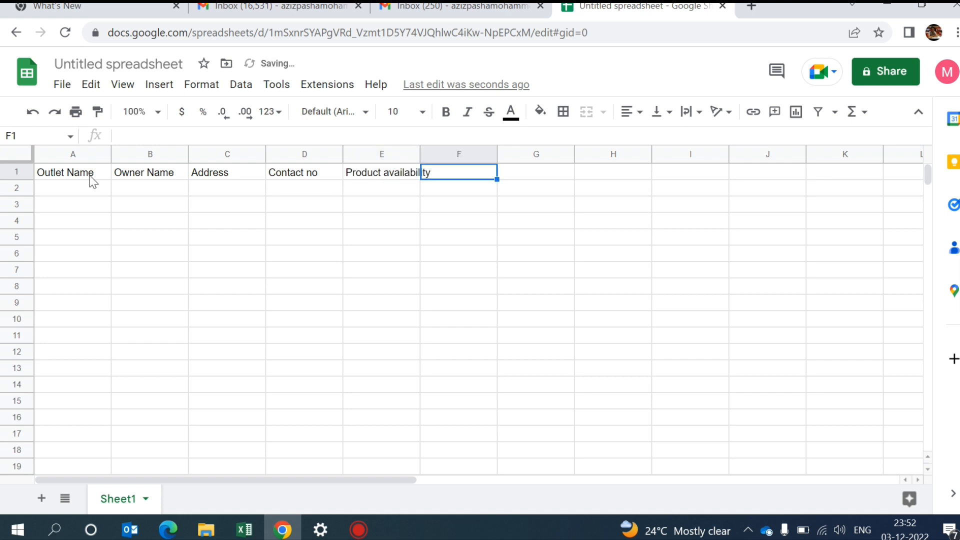
text(Salesman)
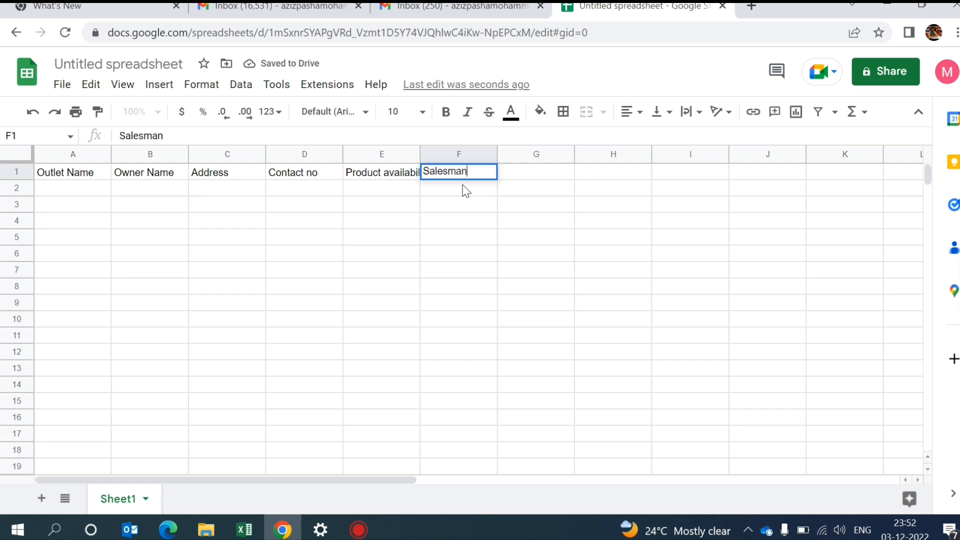
key(Return)
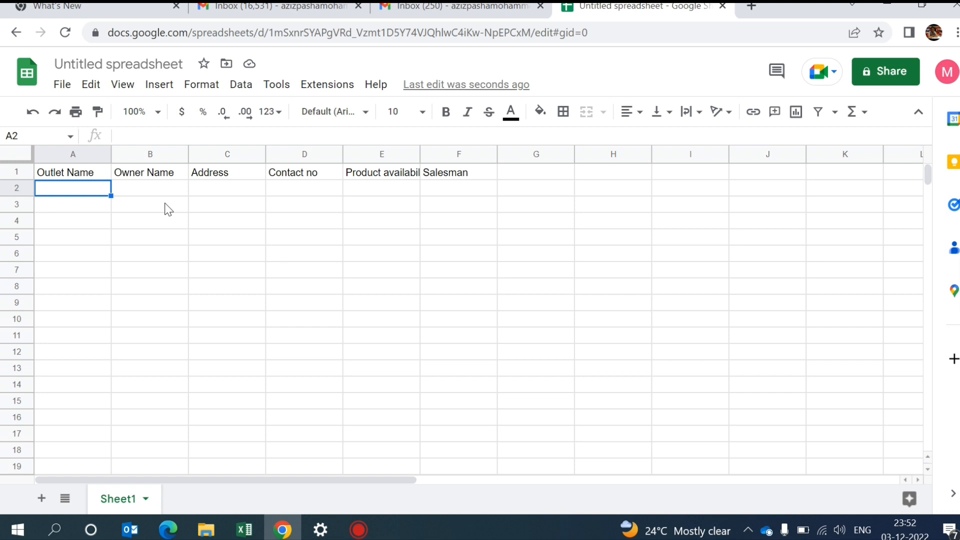
- Start sharing the spreadsheet and save it under the name "data"
click(887, 77)
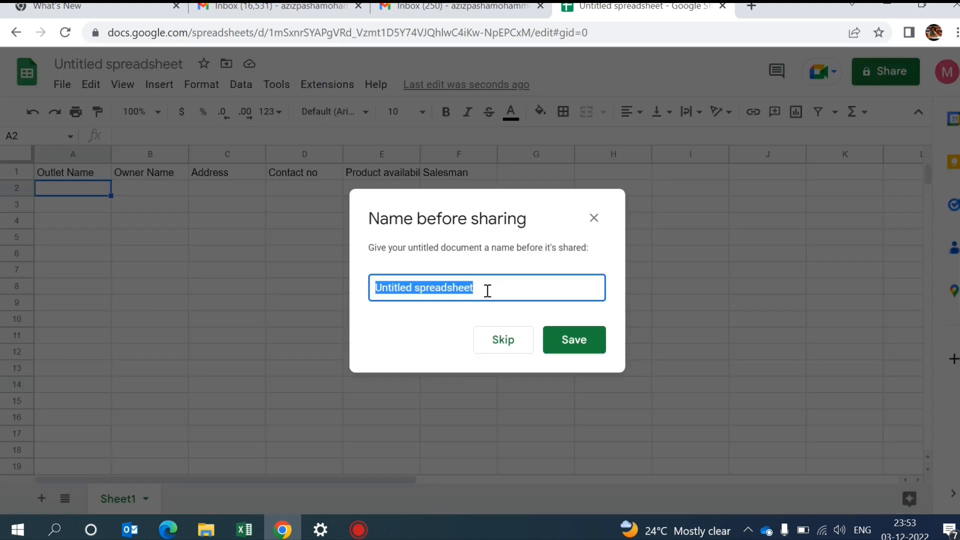
key(BackSpace)
text(data)
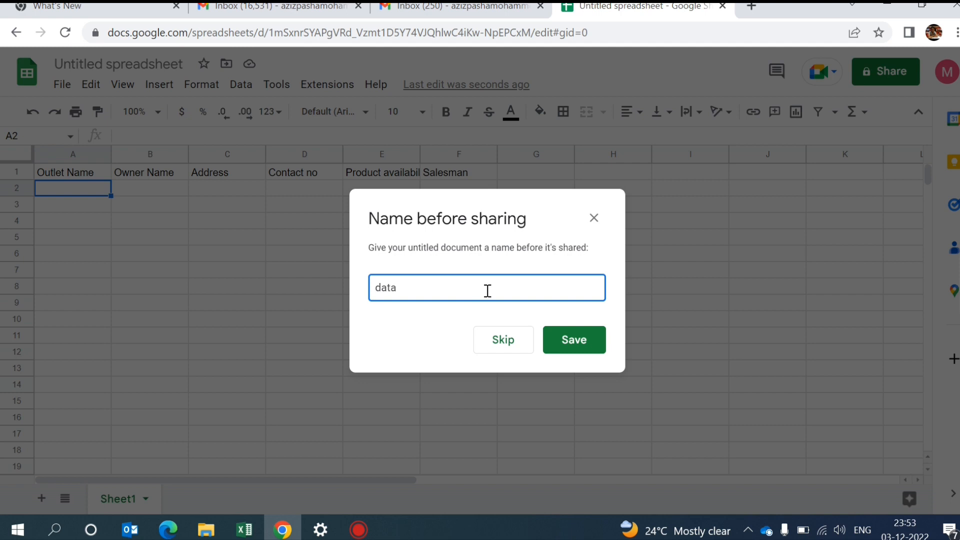
click(586, 351)
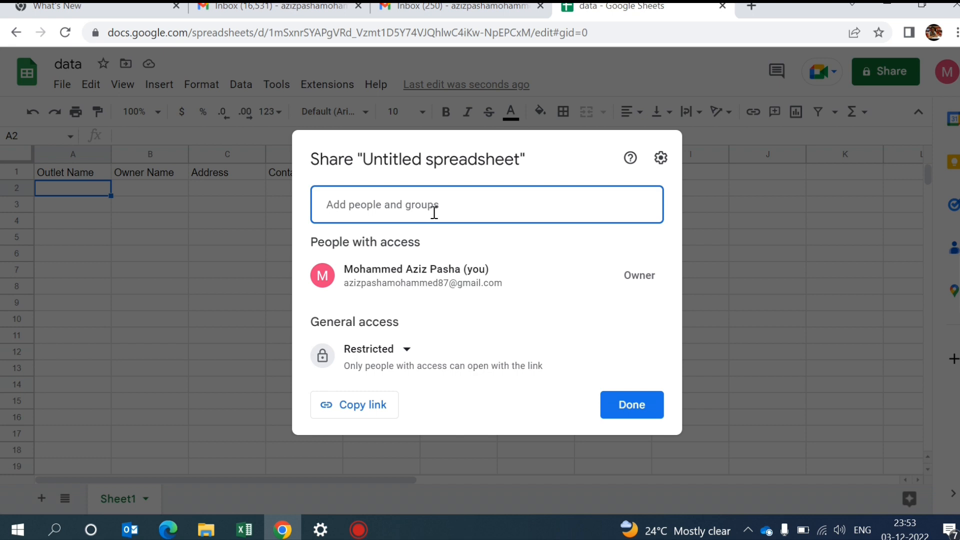
- Add the first suggested contact as Editor, copy the sharing link and send the invitation with notification
click(419, 208)
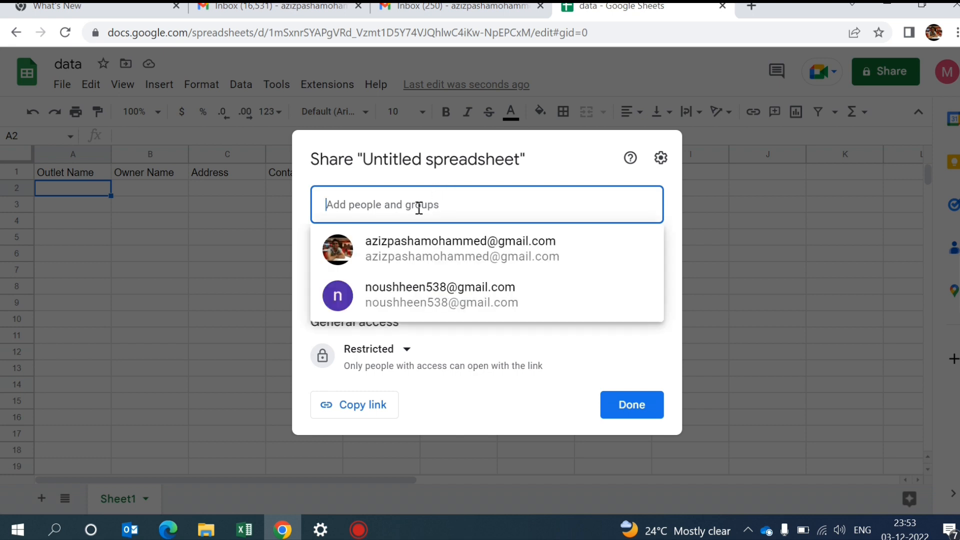
click(471, 257)
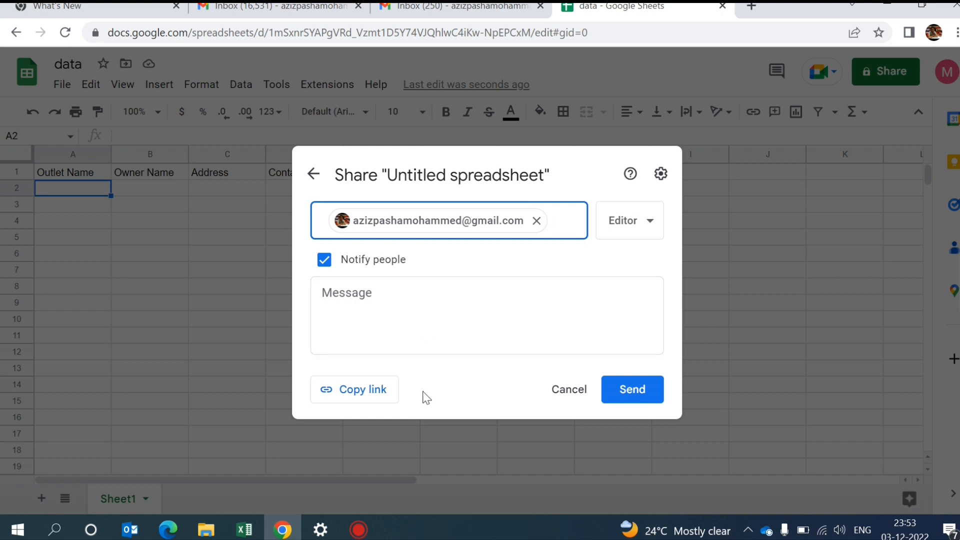
click(365, 396)
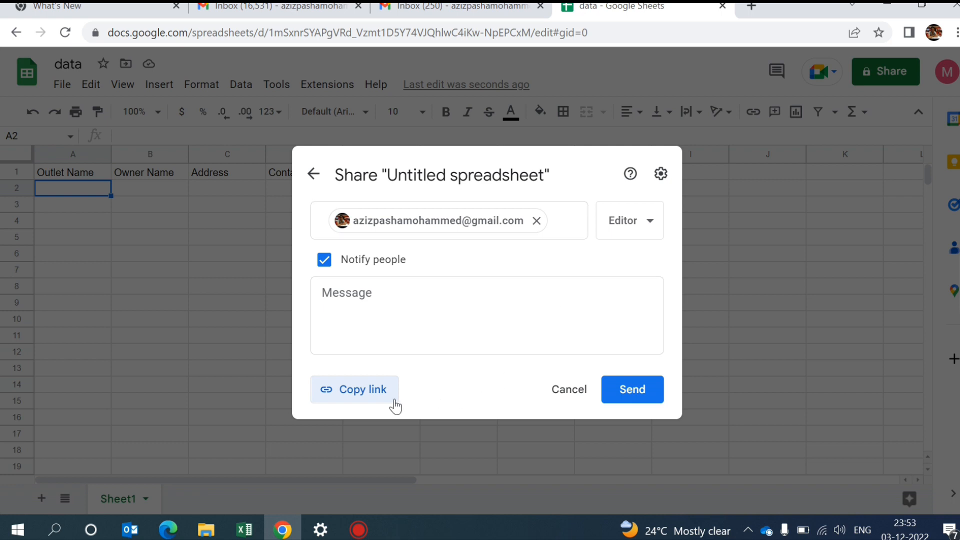
click(635, 402)
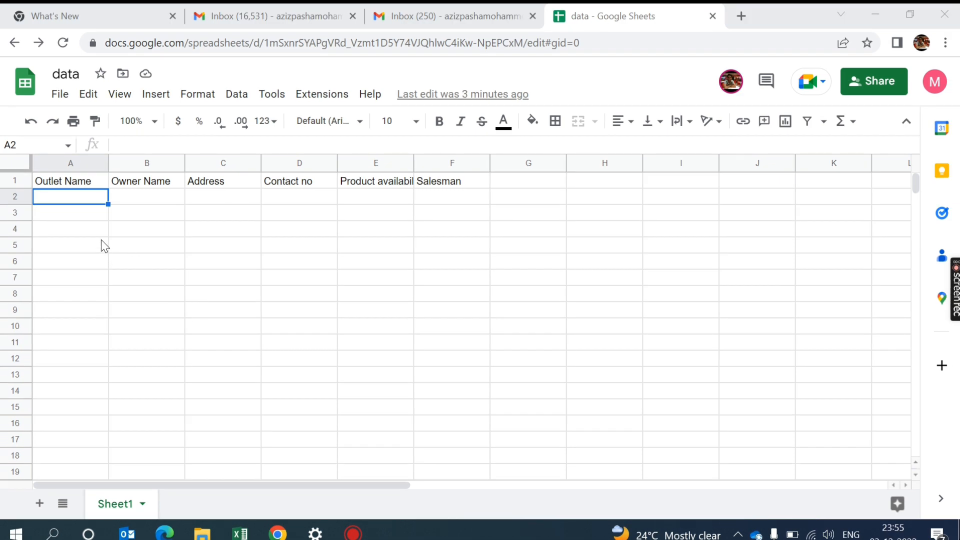
click(96, 240)
click(81, 210)
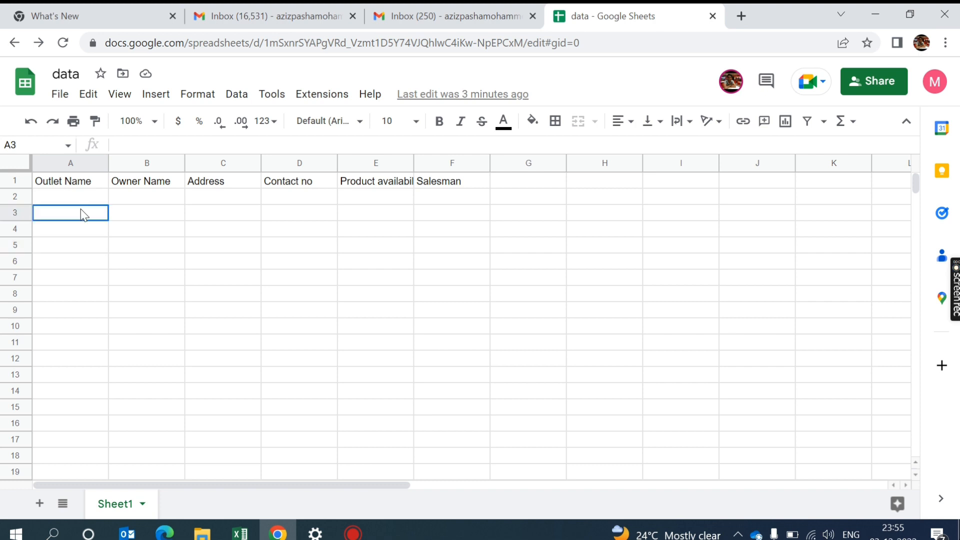
click(67, 201)
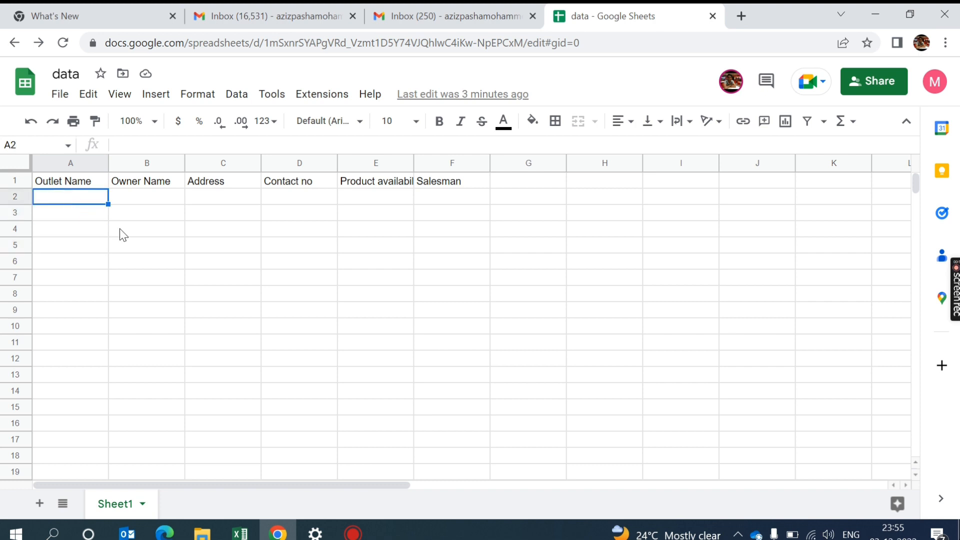
click(193, 327)
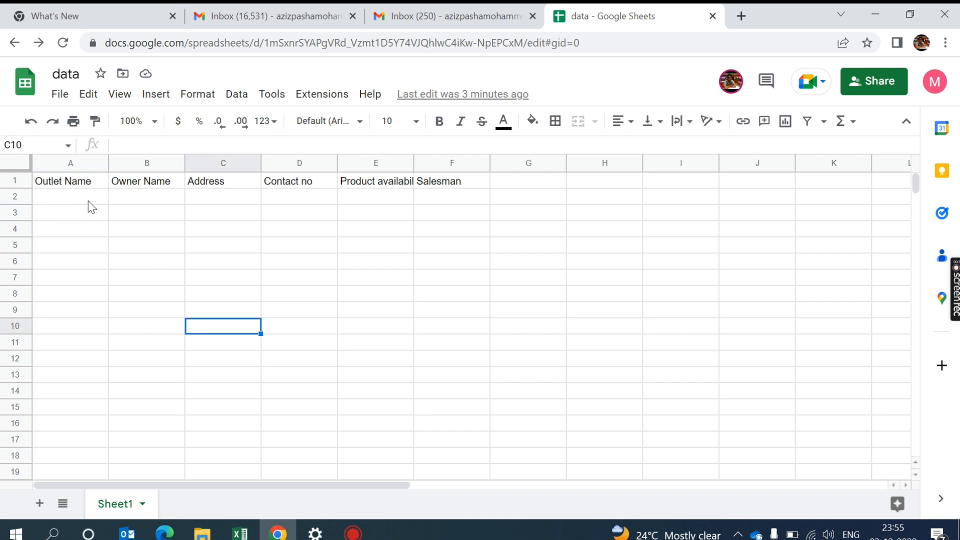